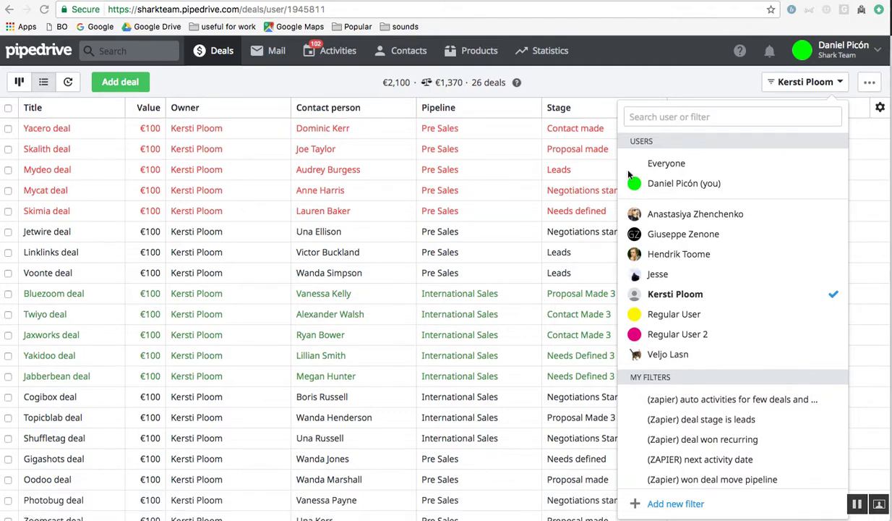
# - Keep the deals list filtered to the current owner
pyautogui.click(654, 86)
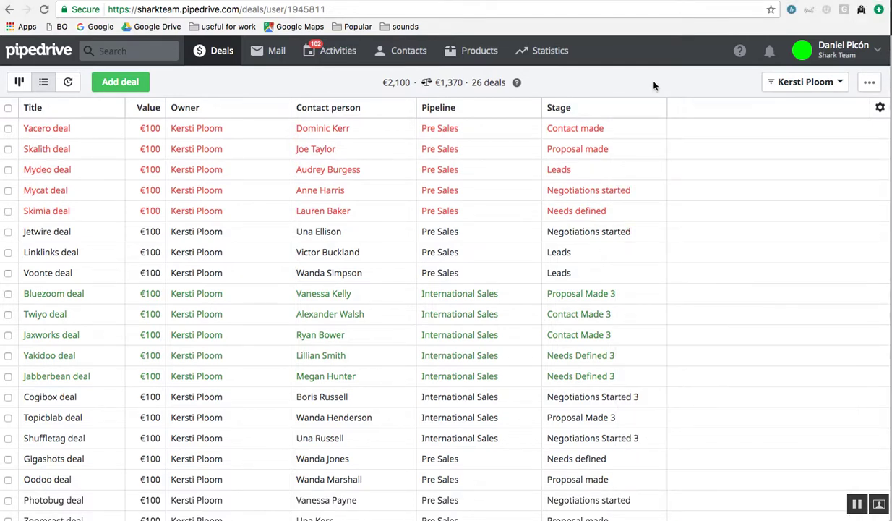
pyautogui.click(838, 83)
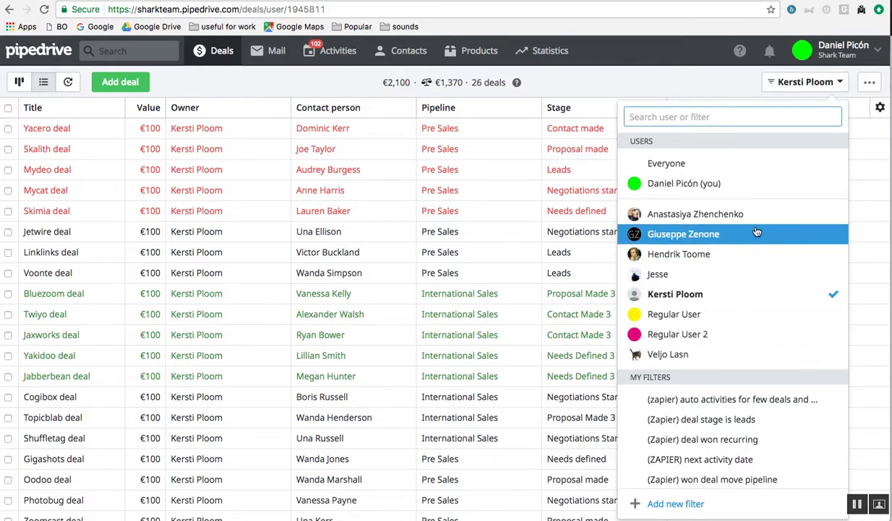
pyautogui.click(732, 294)
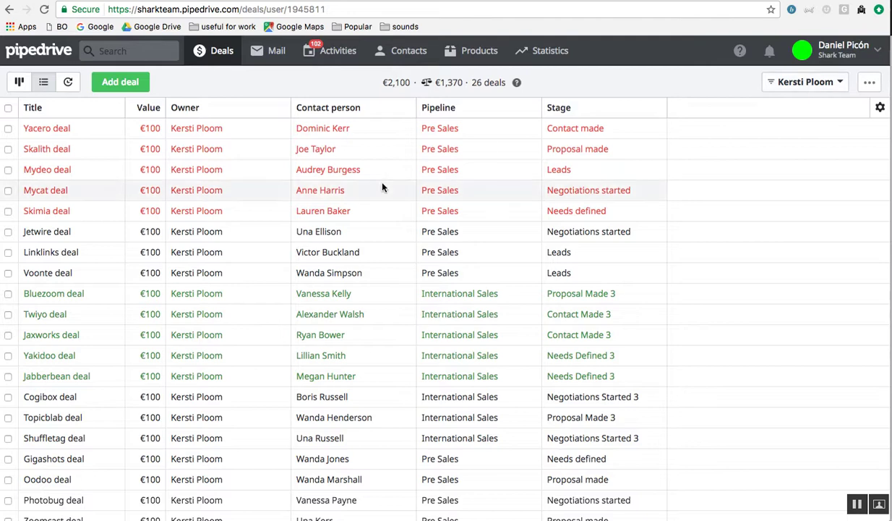
# - Select all 26 deals, check the Owner options in Bulk edit, then cancel
pyautogui.click(7, 109)
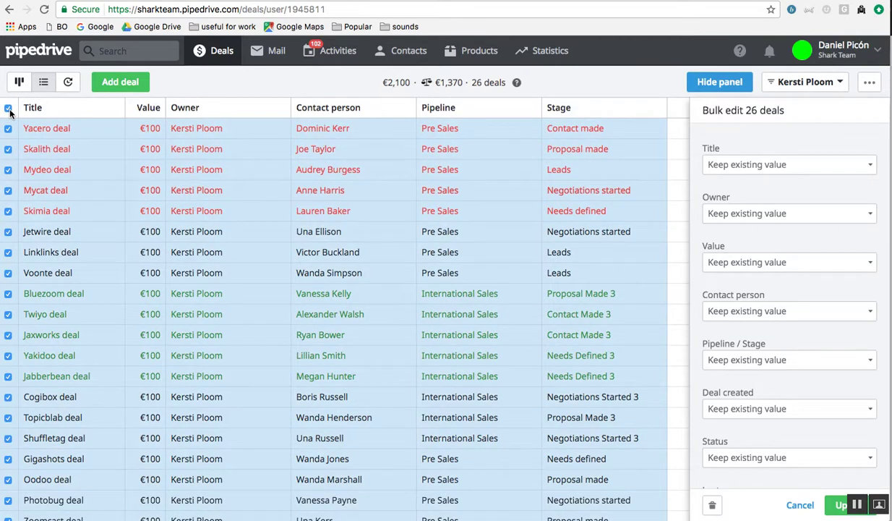
pyautogui.click(808, 214)
pyautogui.click(639, 74)
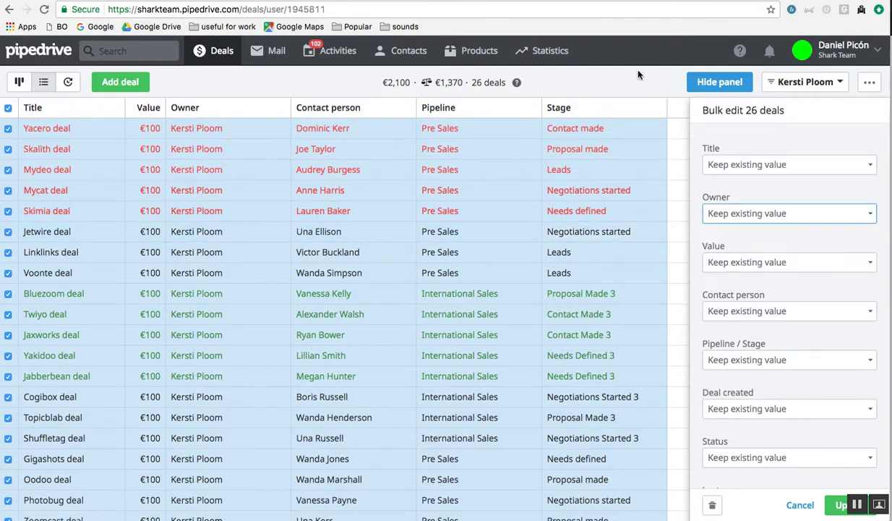
pyautogui.click(796, 504)
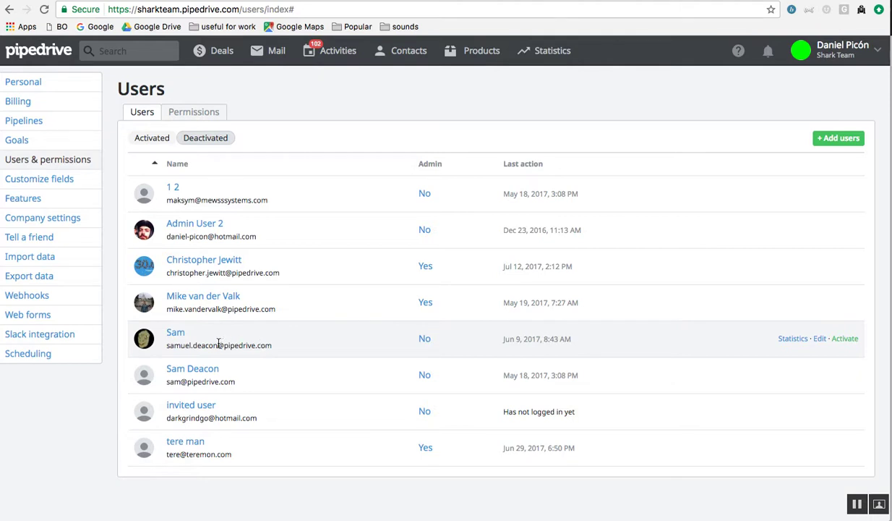
# - Open Sam's Edit page, select his user ID in the URL, and return to Deals
pyautogui.click(176, 333)
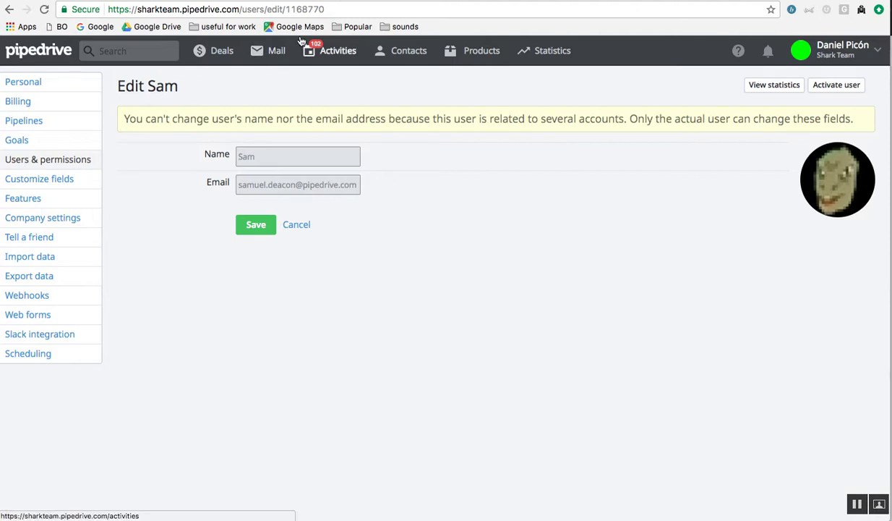
pyautogui.click(310, 10)
pyautogui.doubleClick(311, 10)
pyautogui.press('super+c')
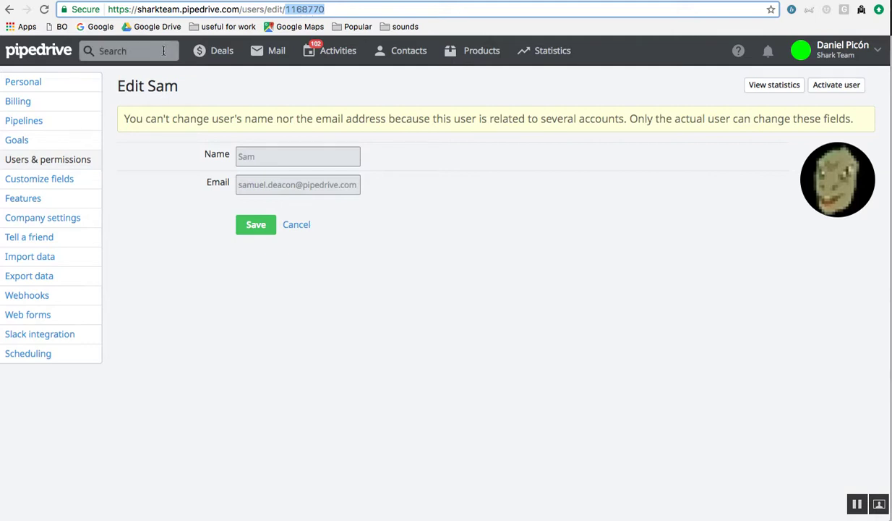
pyautogui.click(219, 58)
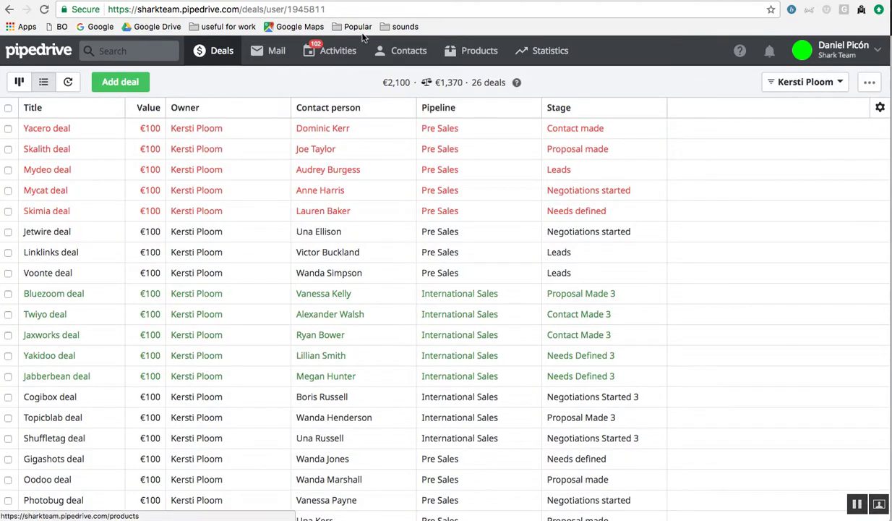
# - Paste Sam's user ID over the owner ID in the deals URL to list his 12 deals
pyautogui.click(322, 8)
pyautogui.doubleClick(309, 10)
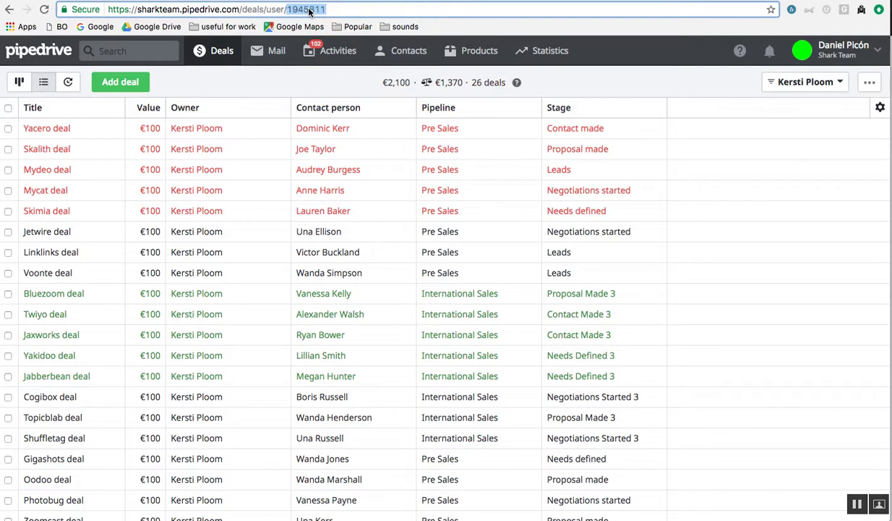
pyautogui.press('super+v')
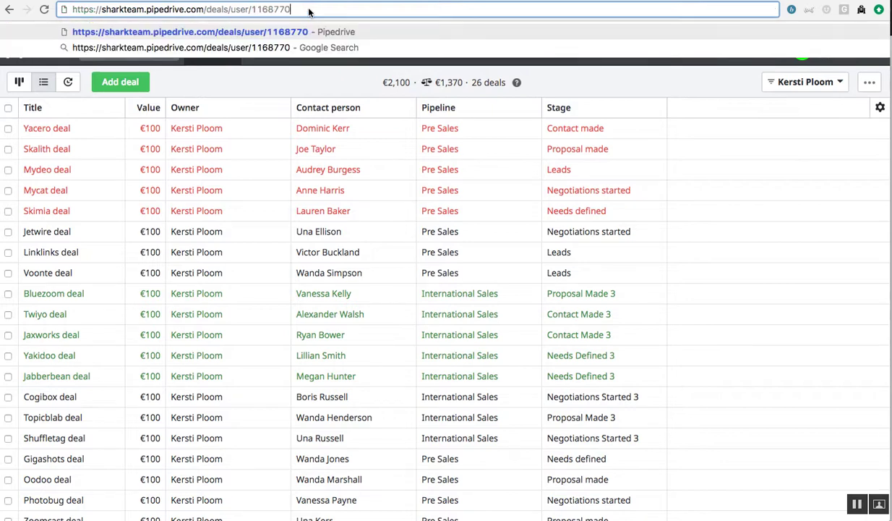
pyautogui.press('Return')
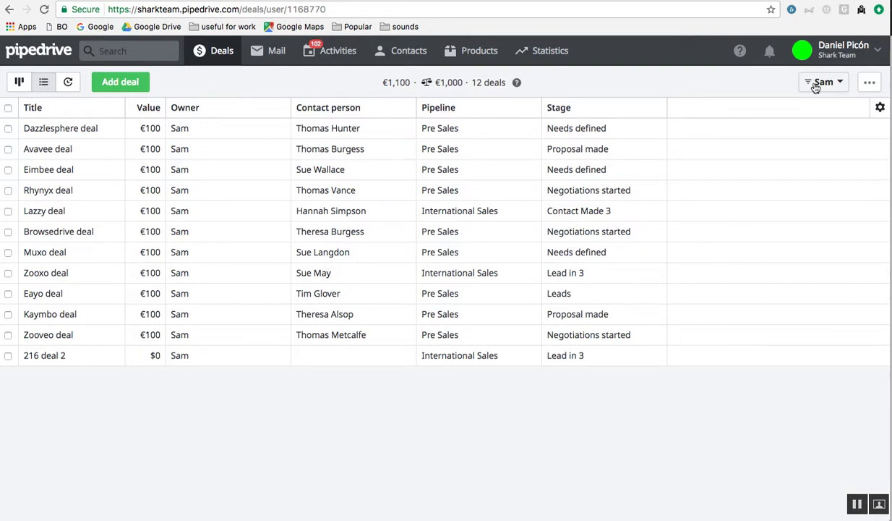
# - Bulk edit all 12 of Sam's deals, replacing their owner with another user
pyautogui.click(8, 108)
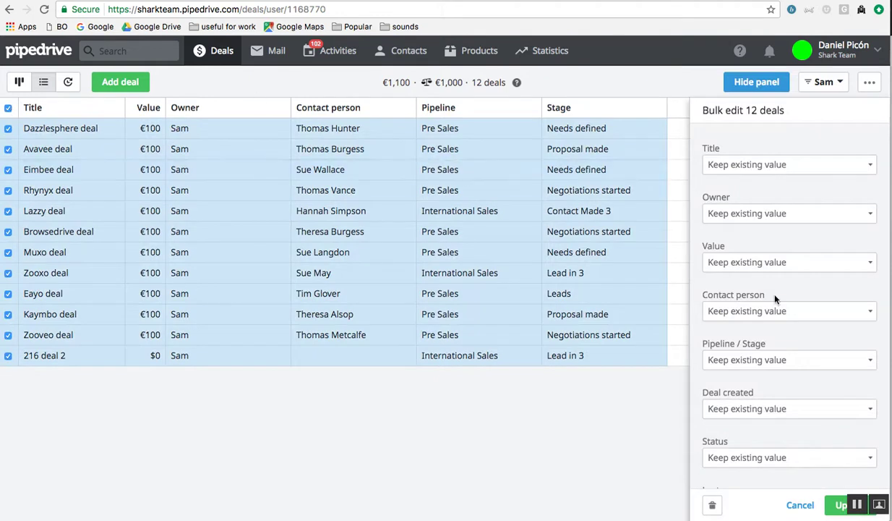
pyautogui.click(764, 215)
pyautogui.click(766, 255)
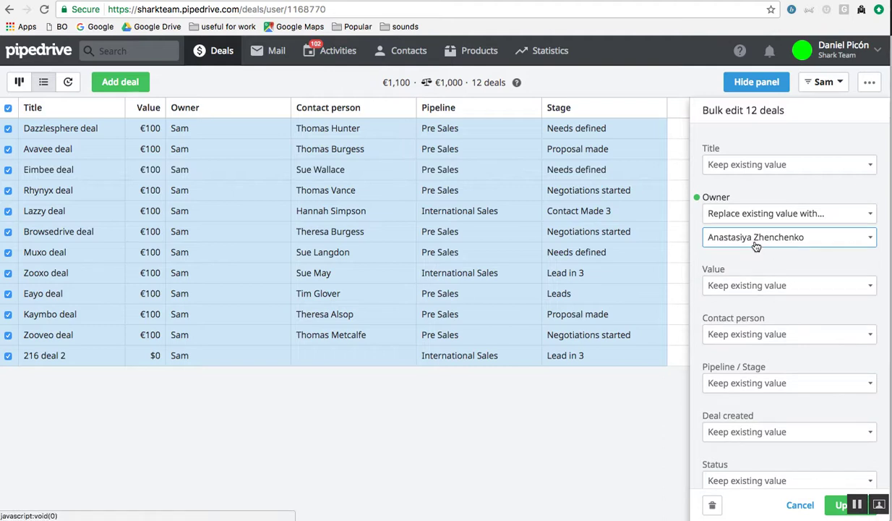
pyautogui.click(836, 505)
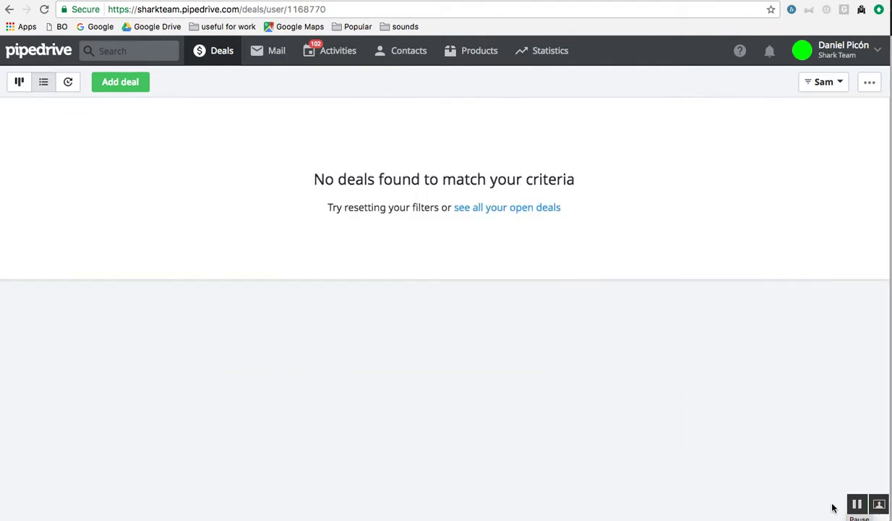
pyautogui.click(399, 55)
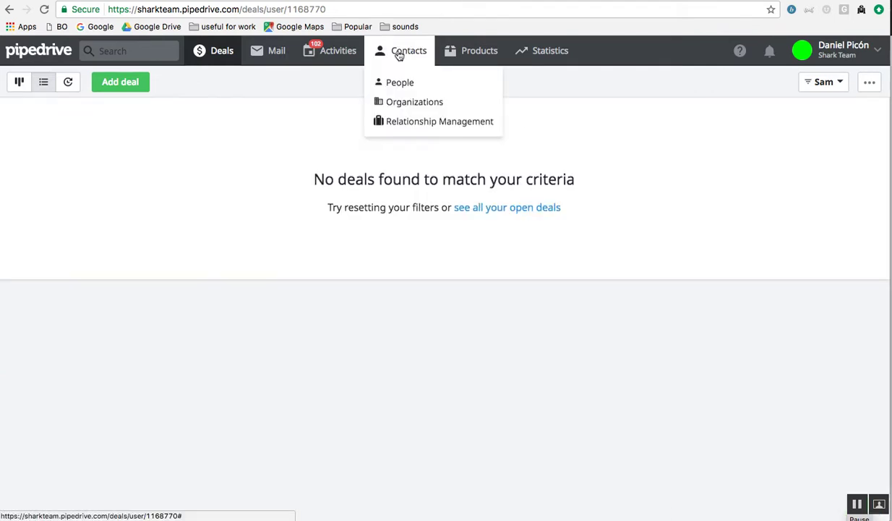
# - Show the People list filtered to Sam by pasting his user ID into the URL
pyautogui.click(409, 89)
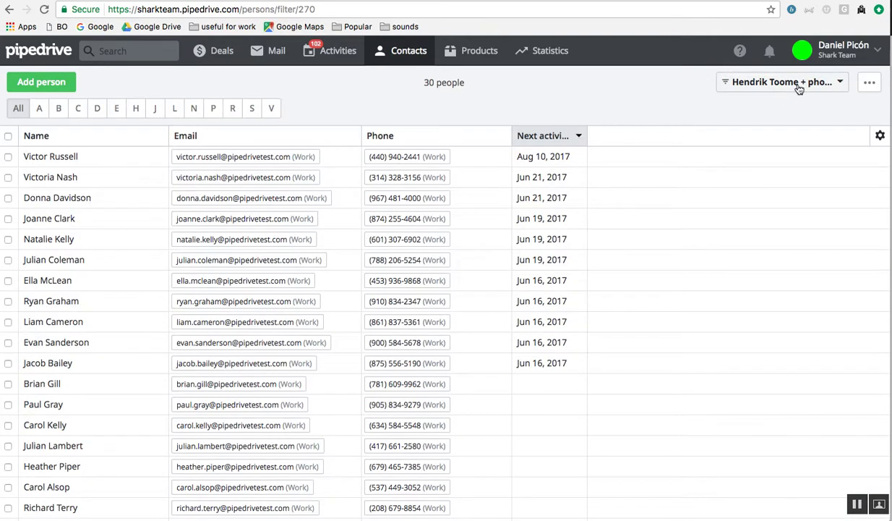
pyautogui.click(799, 85)
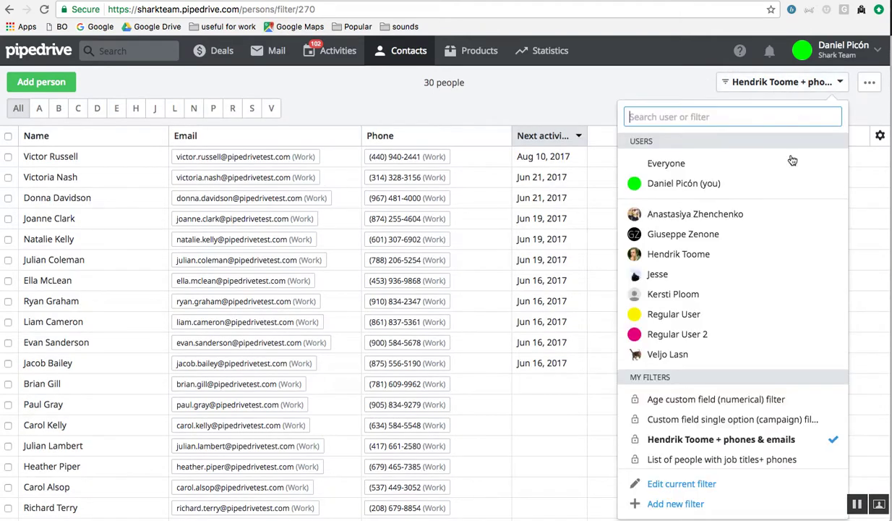
pyautogui.click(759, 233)
pyautogui.click(306, 10)
pyautogui.doubleClick(306, 9)
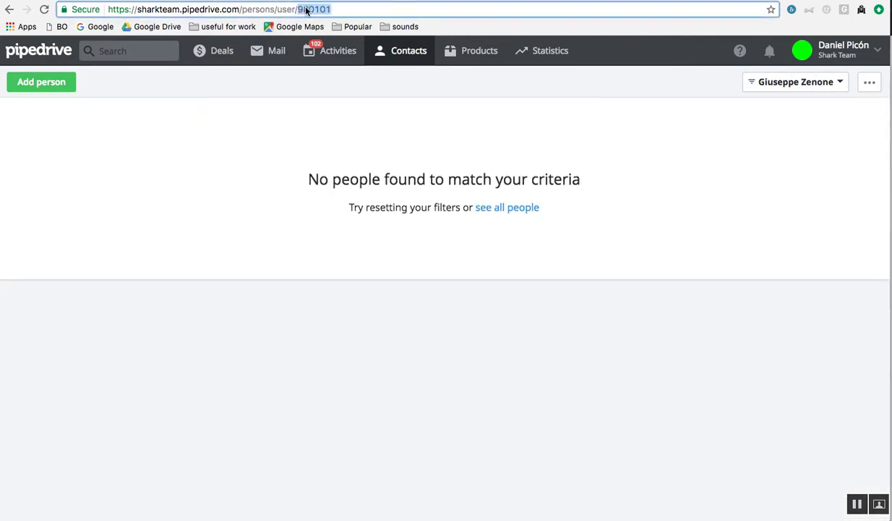
pyautogui.press('super+v')
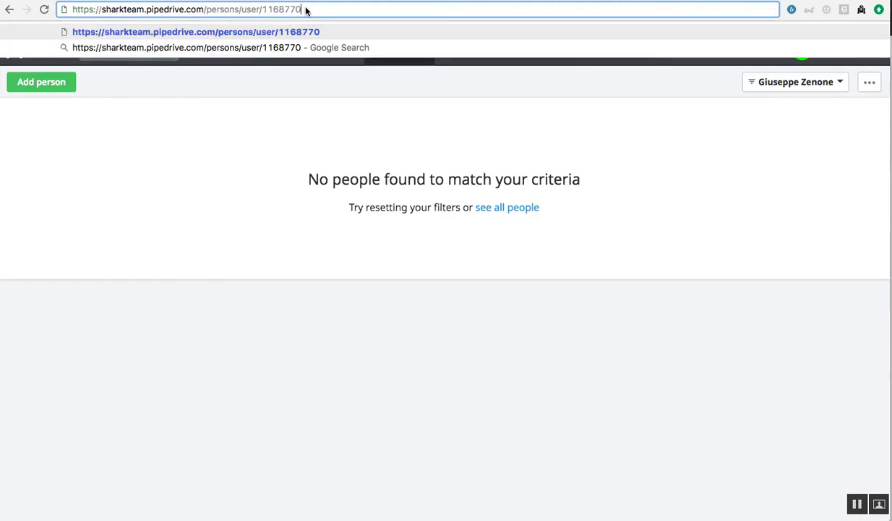
pyautogui.press('Return')
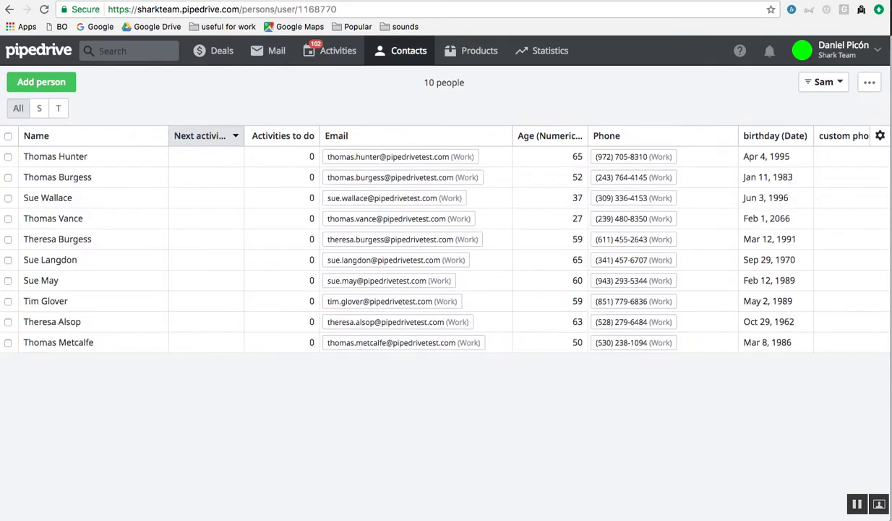
pyautogui.click(8, 137)
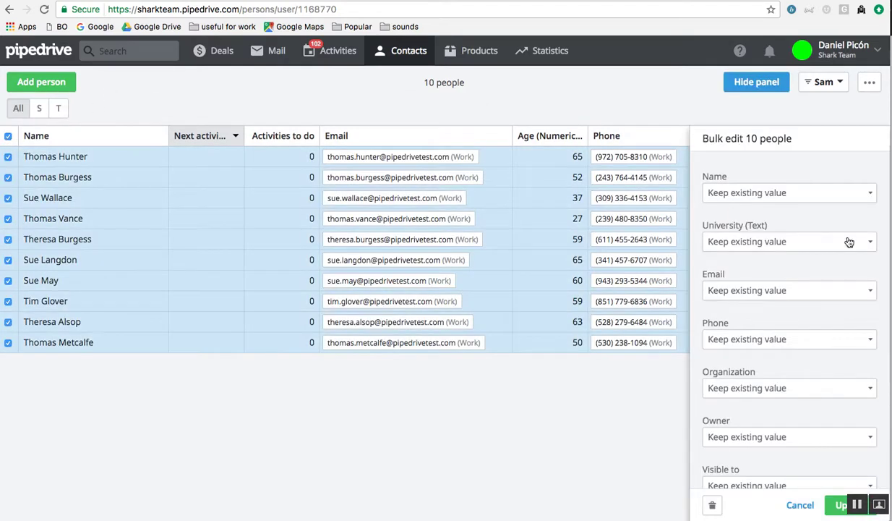
pyautogui.click(734, 437)
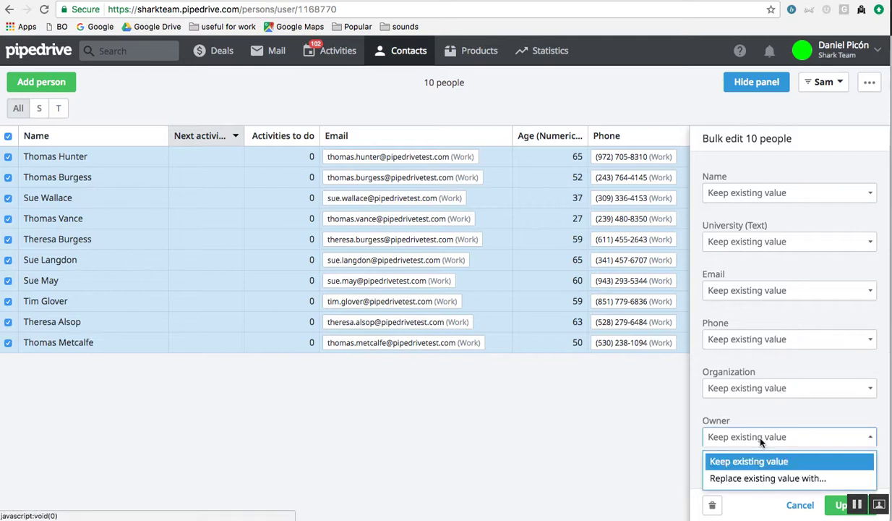
pyautogui.click(766, 479)
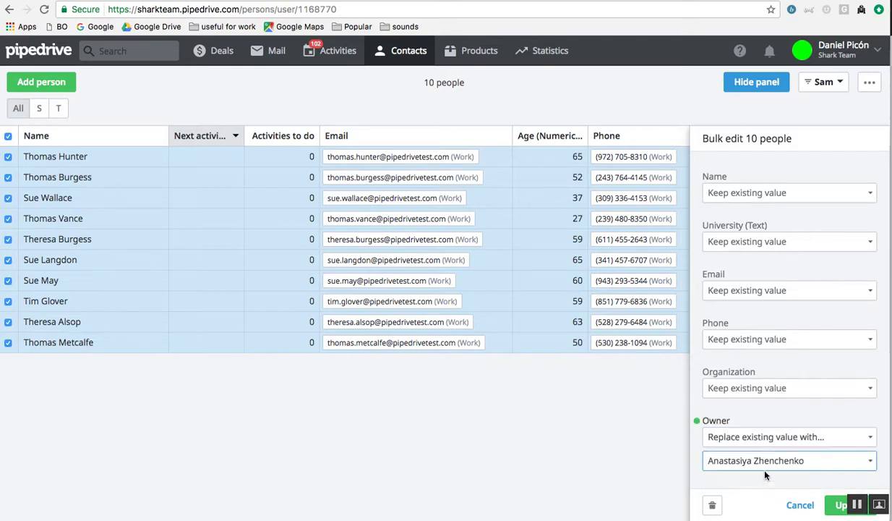
pyautogui.click(835, 509)
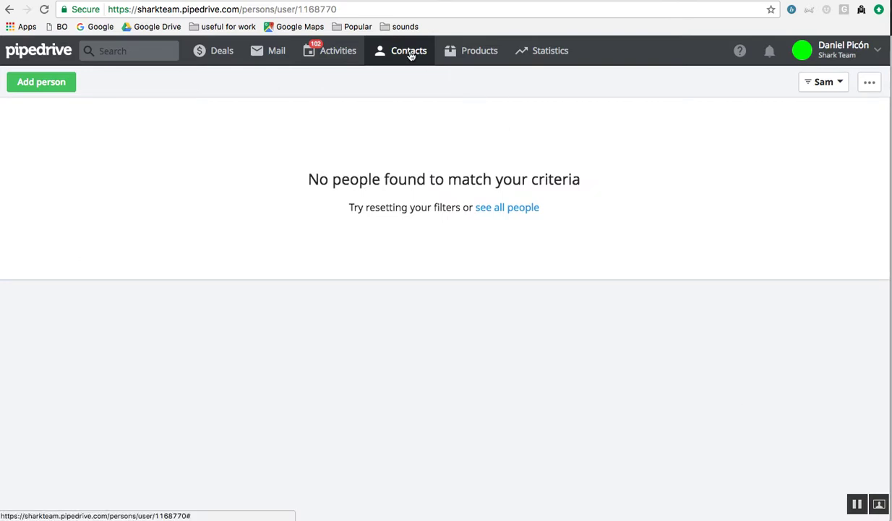
pyautogui.click(410, 55)
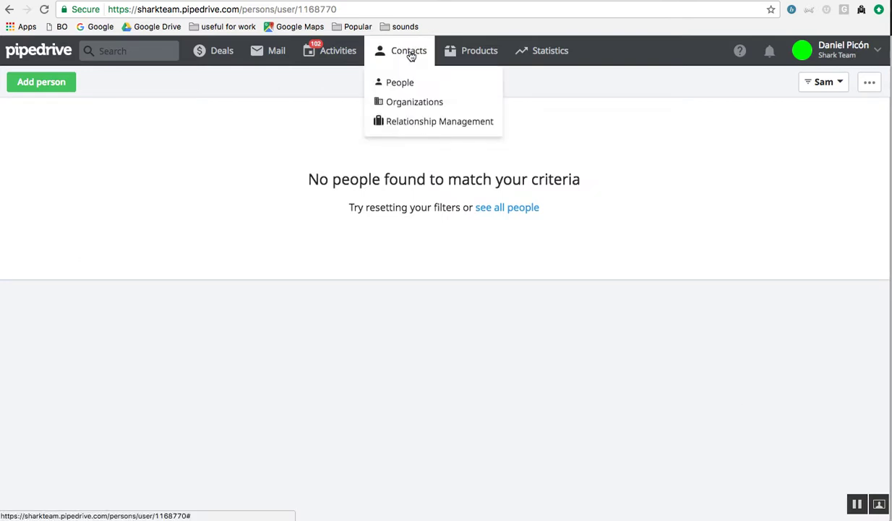
pyautogui.click(413, 102)
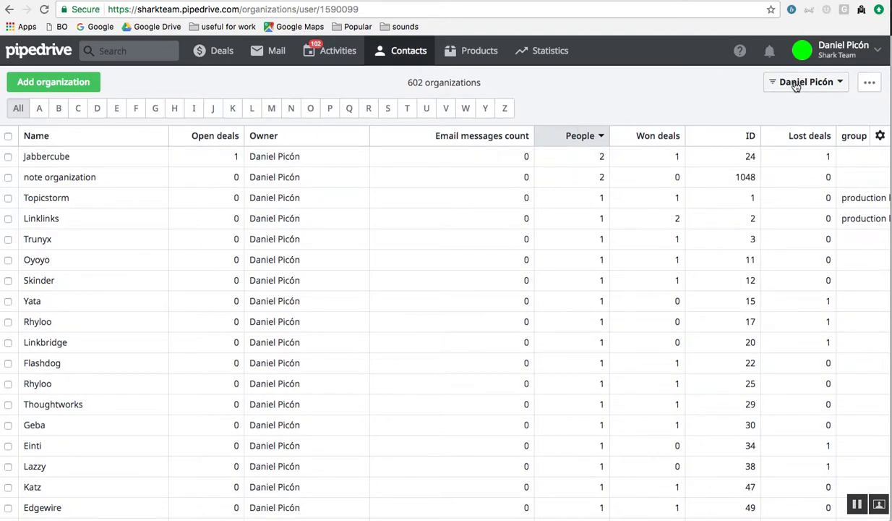
pyautogui.doubleClick(334, 9)
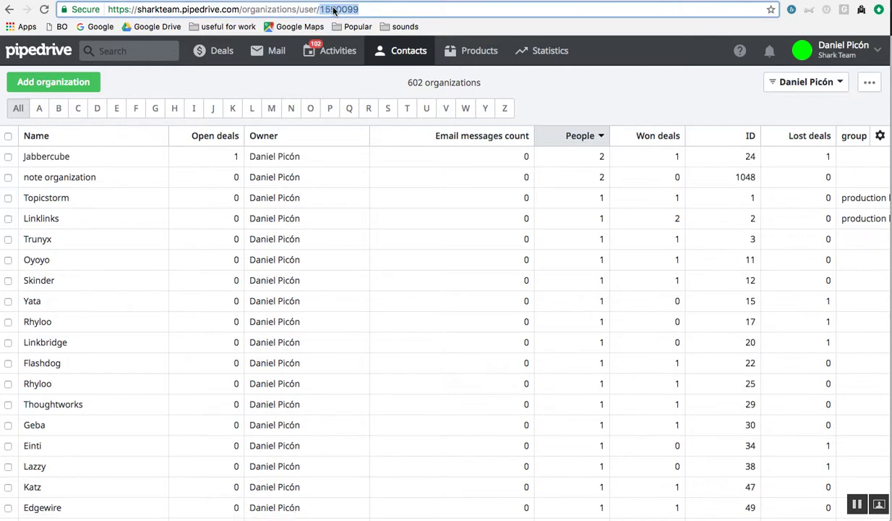
pyautogui.press('super+v')
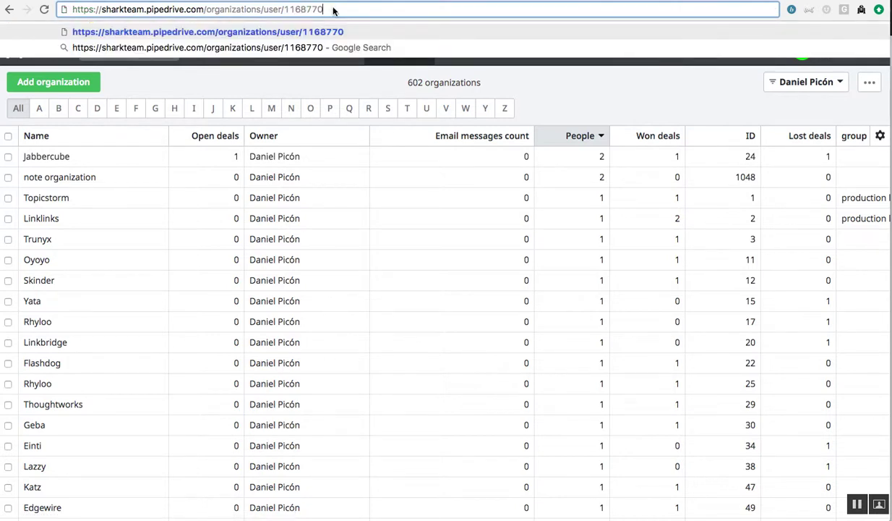
pyautogui.press('Return')
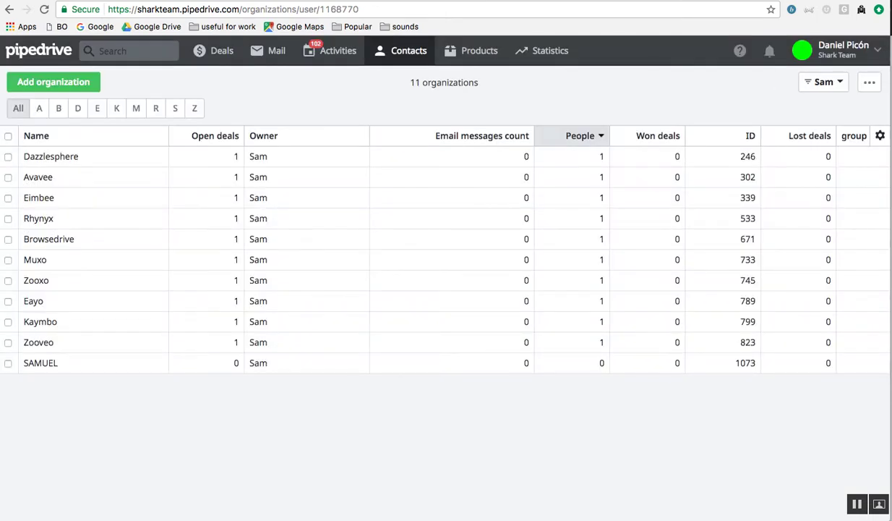
pyautogui.click(8, 137)
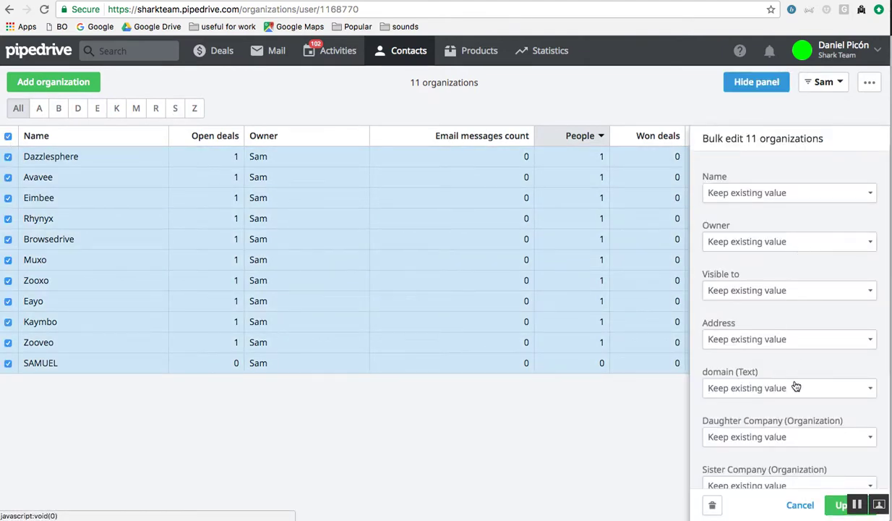
pyautogui.click(770, 240)
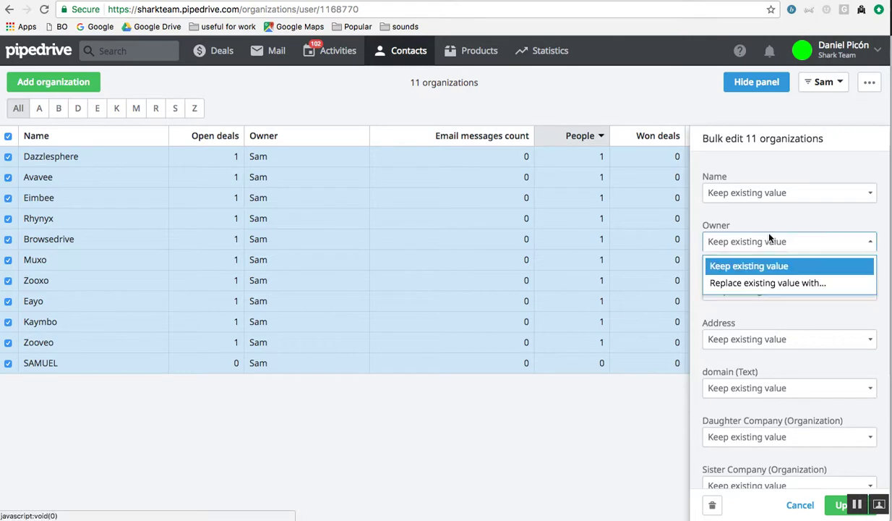
pyautogui.click(768, 283)
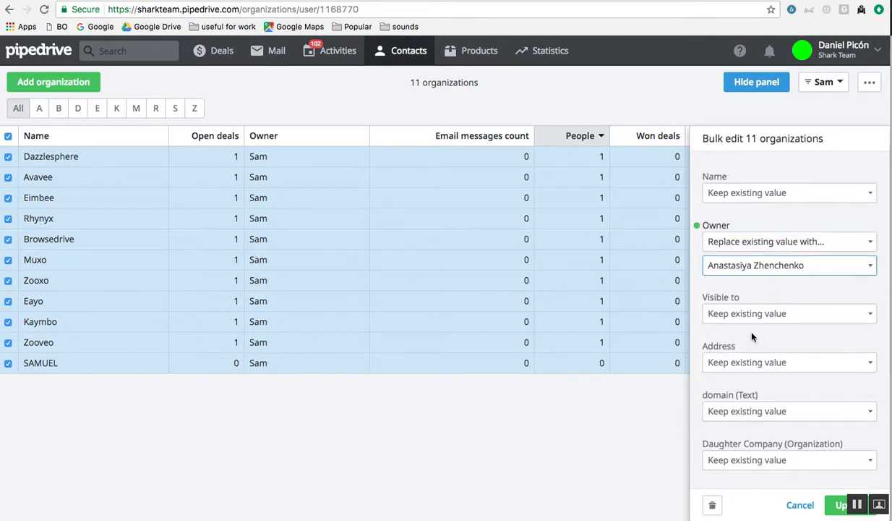
pyautogui.click(840, 504)
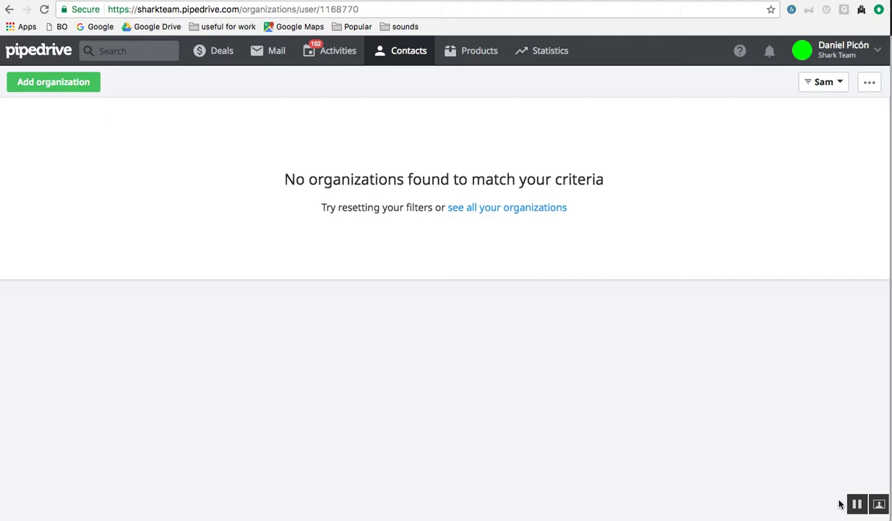
pyautogui.click(834, 59)
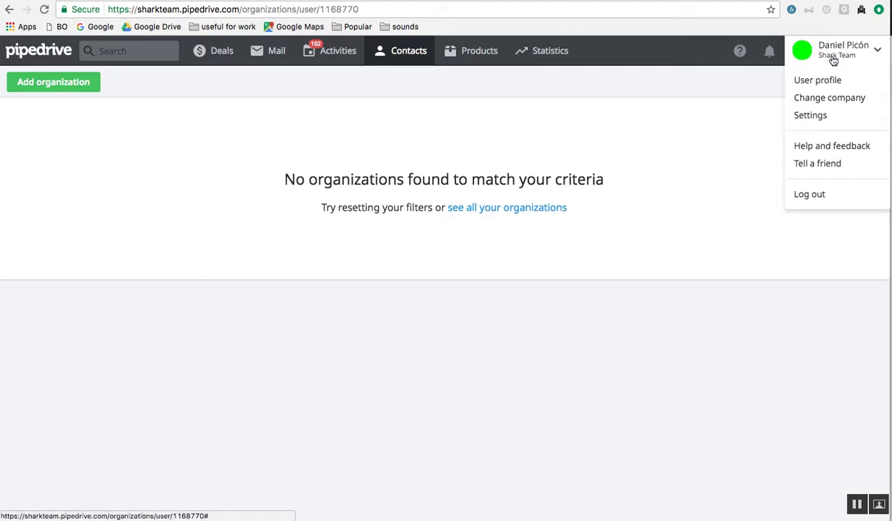
pyautogui.click(835, 117)
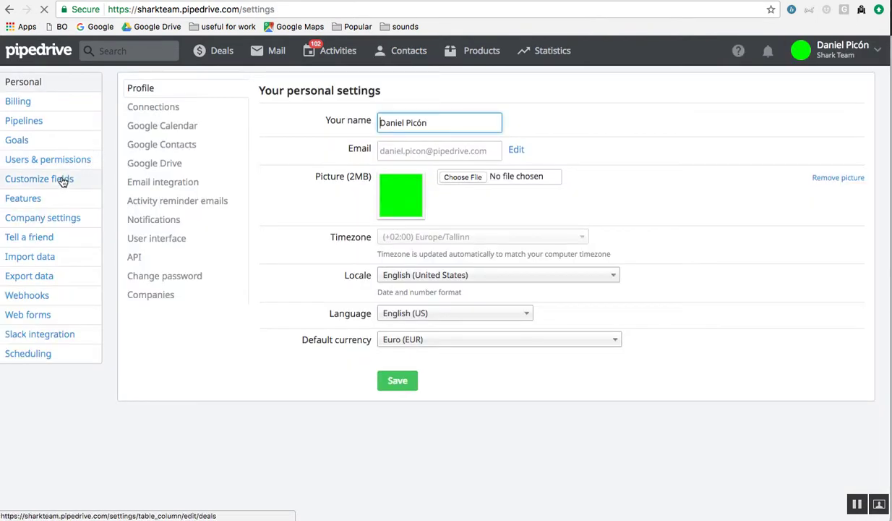
pyautogui.click(60, 168)
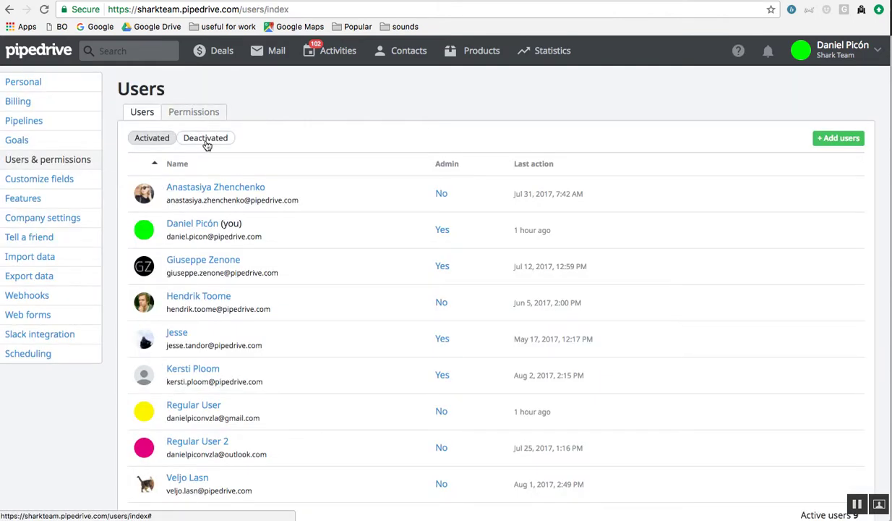
pyautogui.click(206, 138)
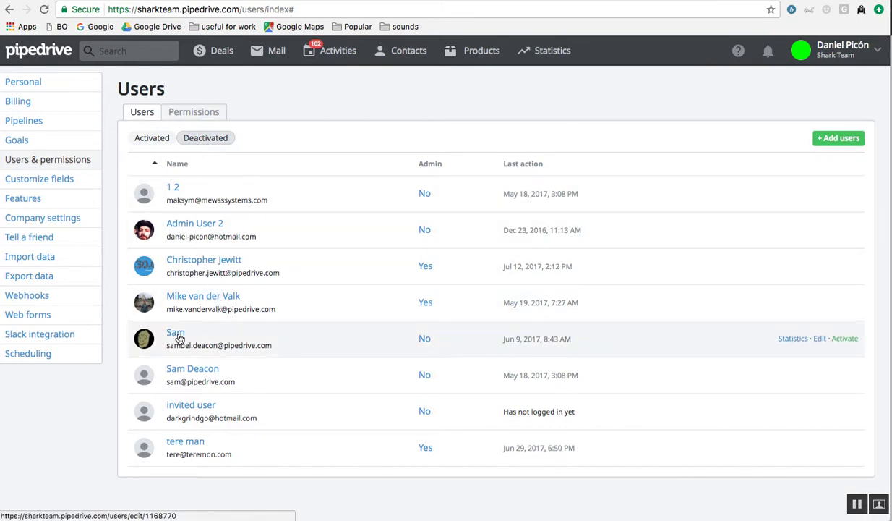
pyautogui.click(177, 335)
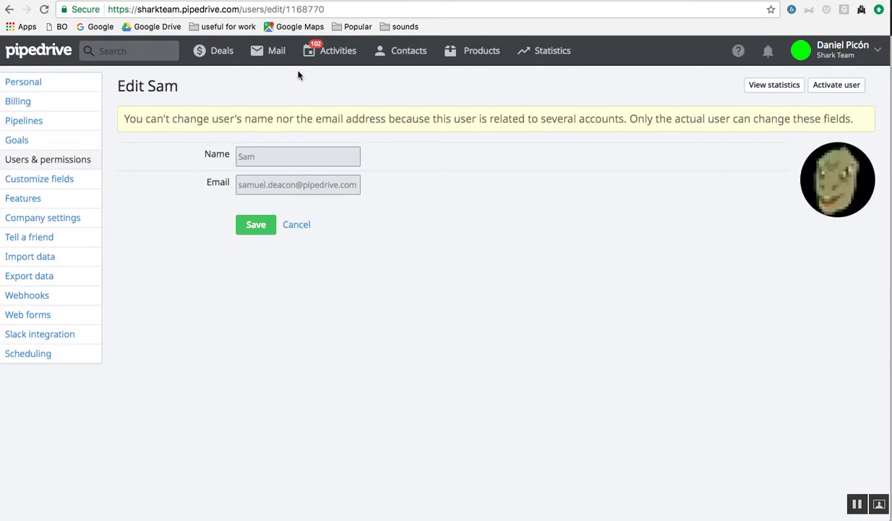
pyautogui.doubleClick(306, 9)
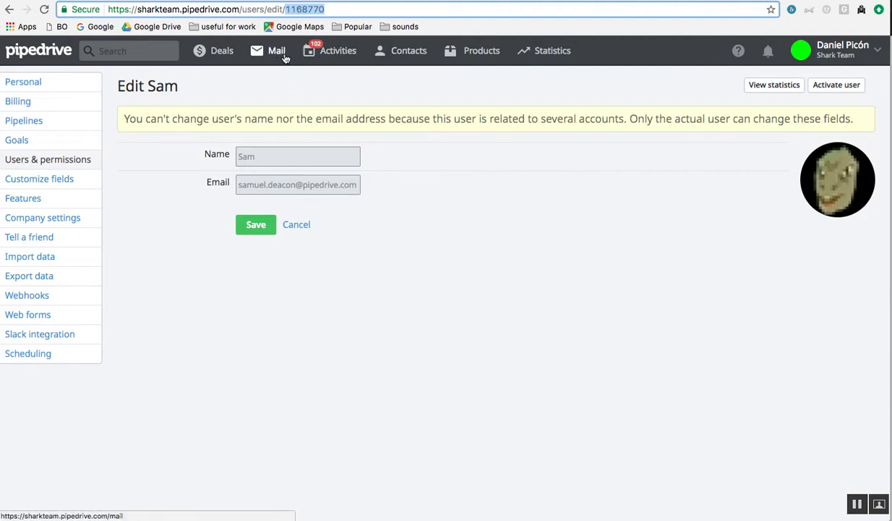
pyautogui.click(223, 61)
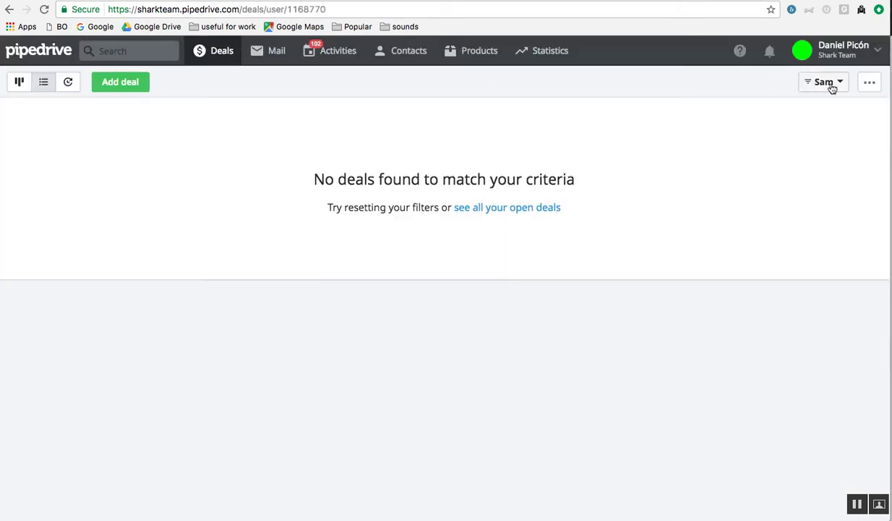
pyautogui.click(833, 85)
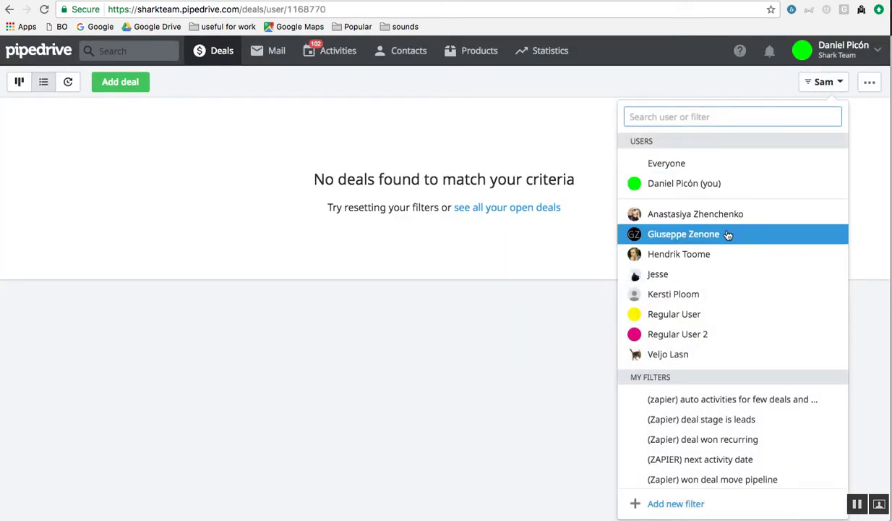
pyautogui.click(721, 254)
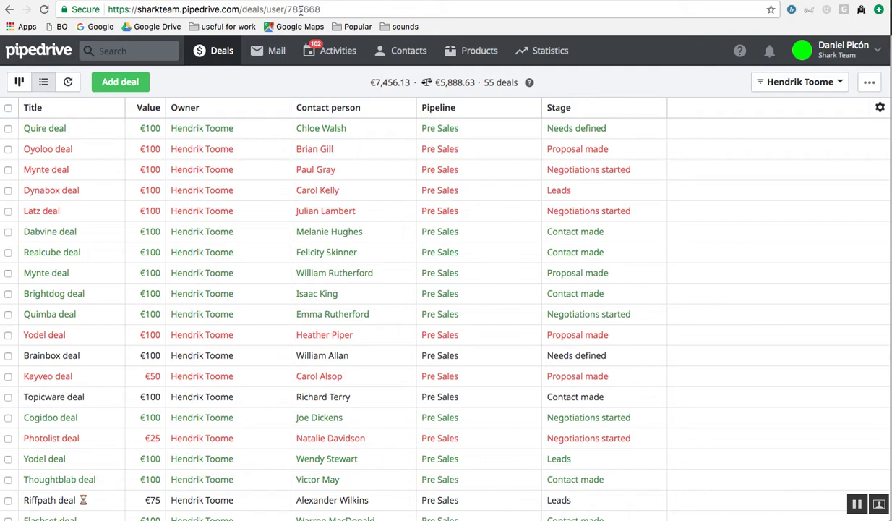
pyautogui.doubleClick(300, 9)
pyautogui.press('BackSpace')
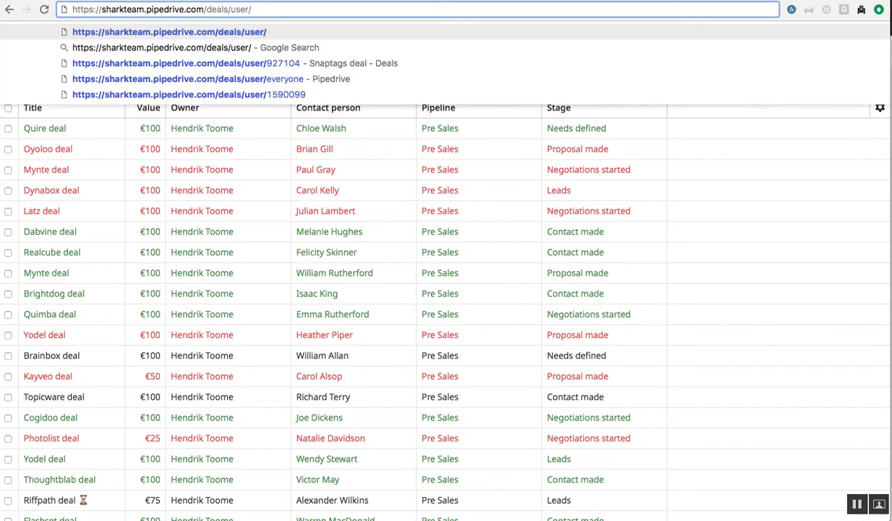
pyautogui.write('1168770')
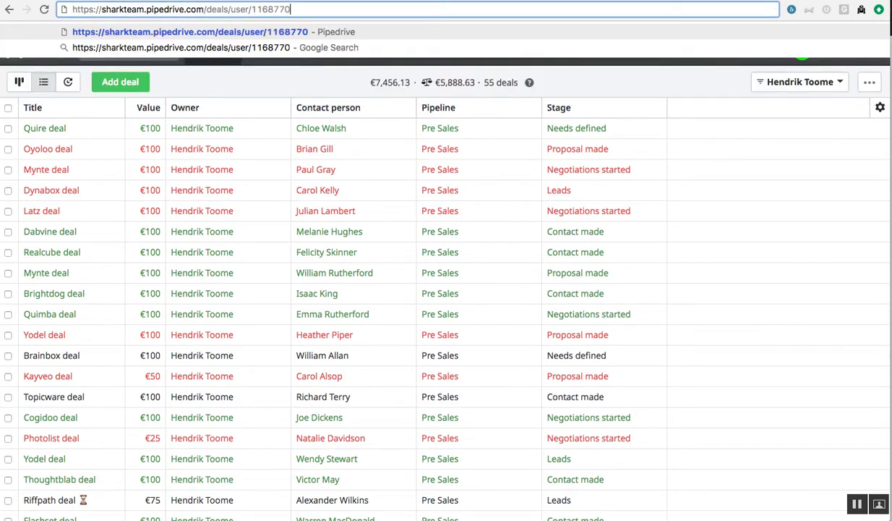
pyautogui.press('Return')
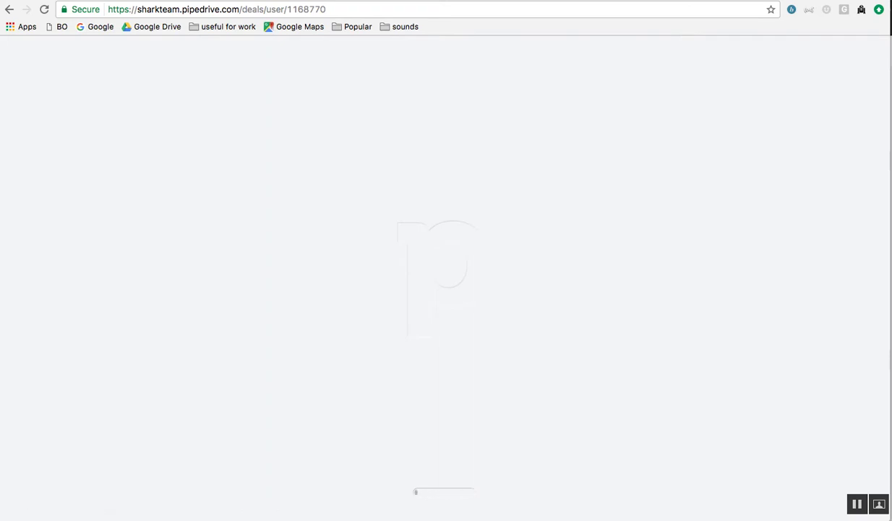